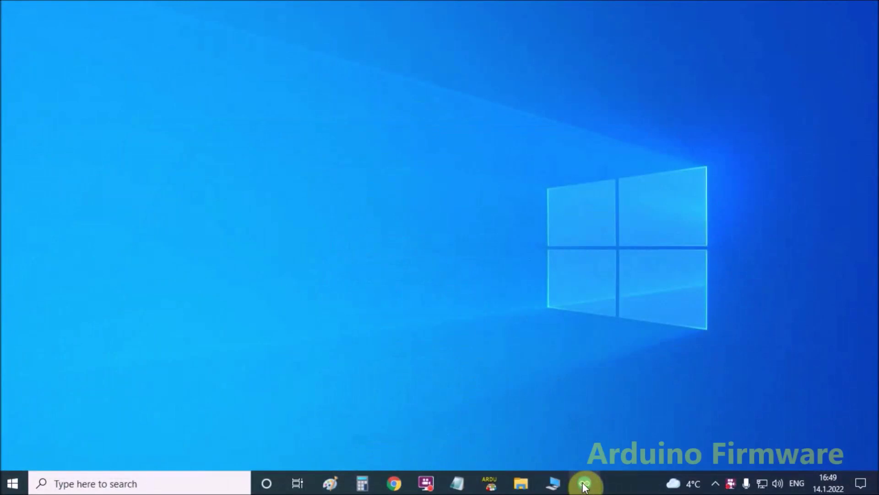
Step: Launch Arduino IDE 1.8.19 from its taskbar icon
left_click(584, 484)
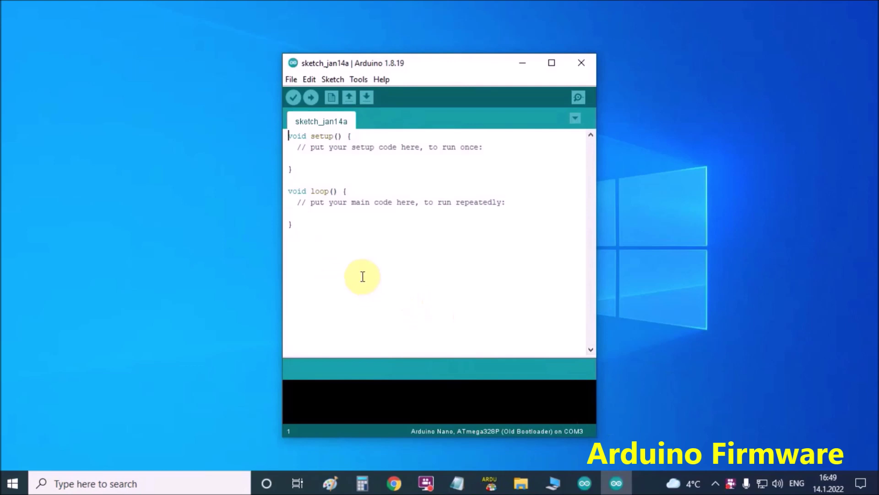
Step: Copy the Sketchbook location path from File > Preferences, then close Preferences
left_click(290, 78)
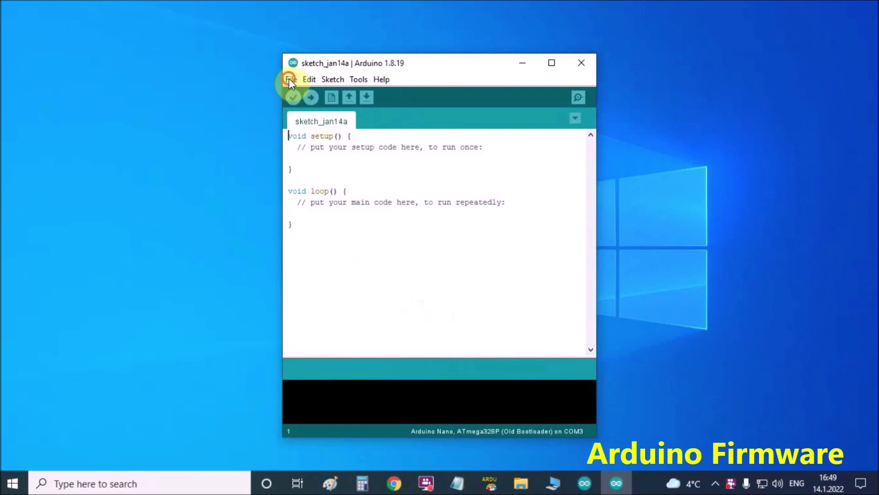
left_click(316, 250)
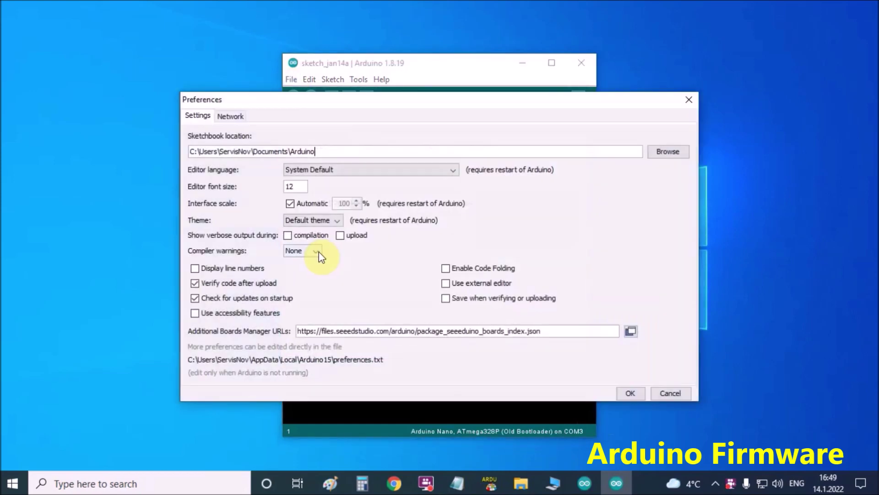
left_click_drag(323, 151, 189, 151)
key("ctrl+c")
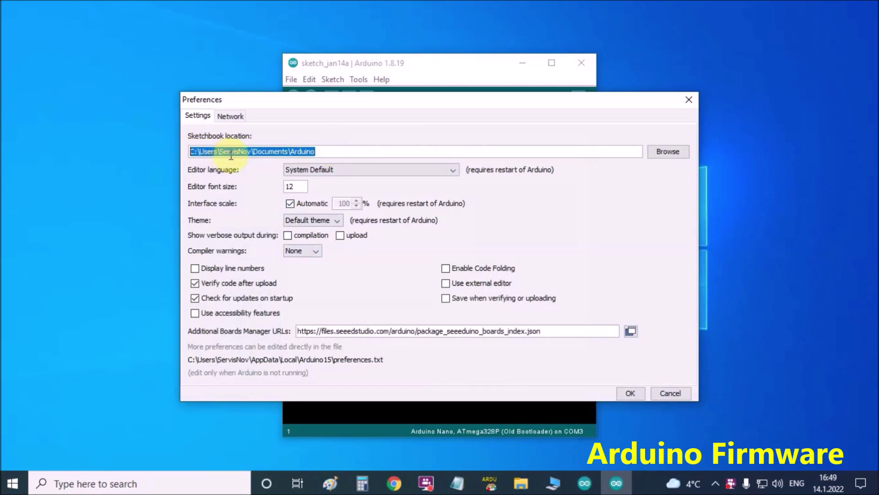
left_click(692, 104)
Step: Open File Explorer at the pasted sketchbook path and enter its libraries folder
left_click(554, 486)
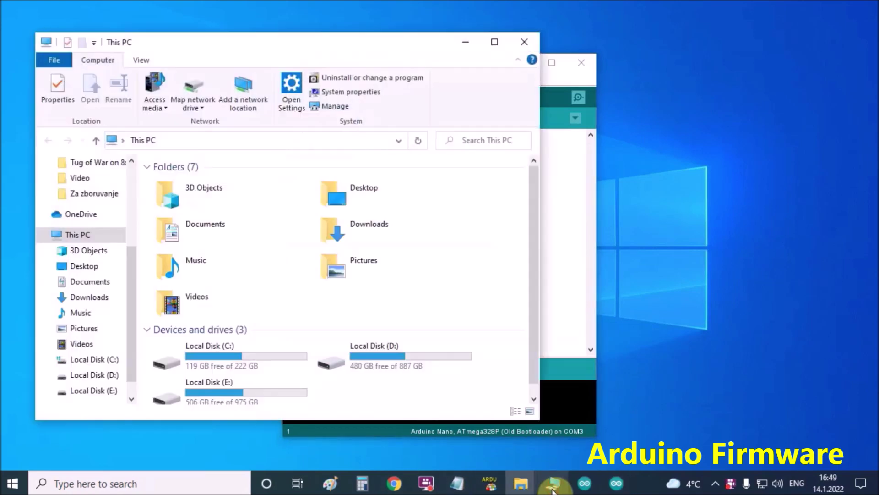
left_click(176, 142)
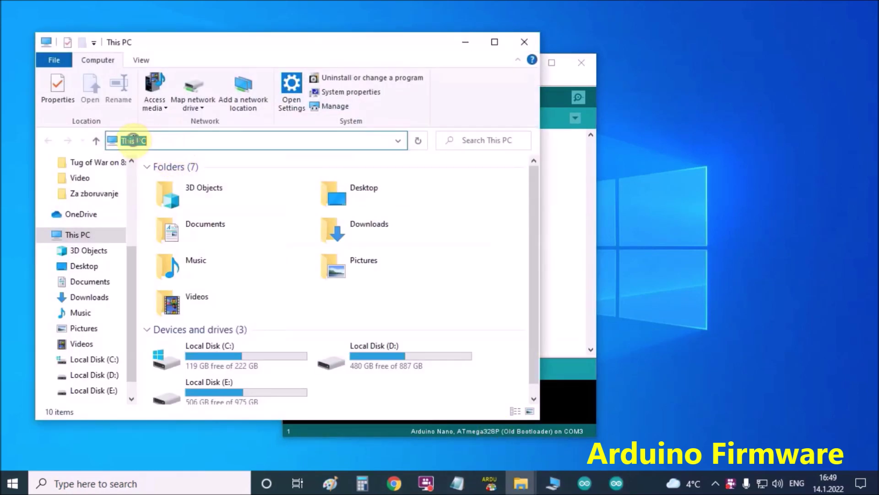
right_click(132, 140)
left_click(166, 181)
left_click(422, 141)
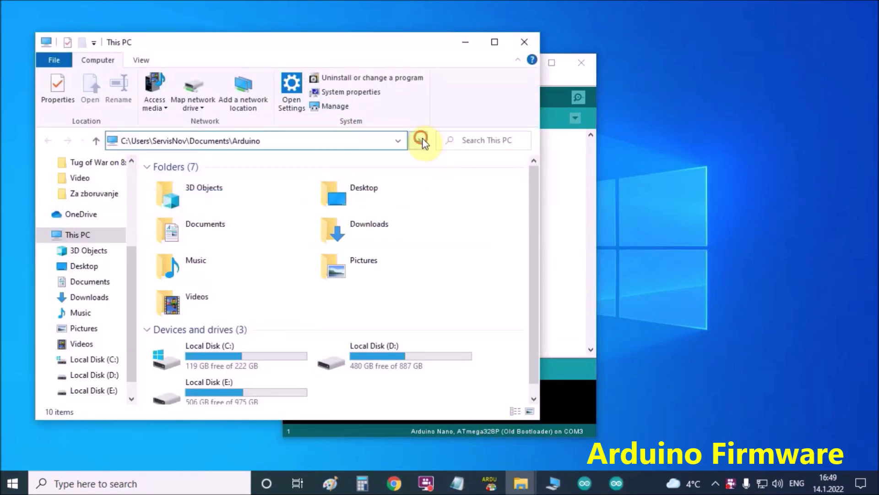
double_click(173, 182)
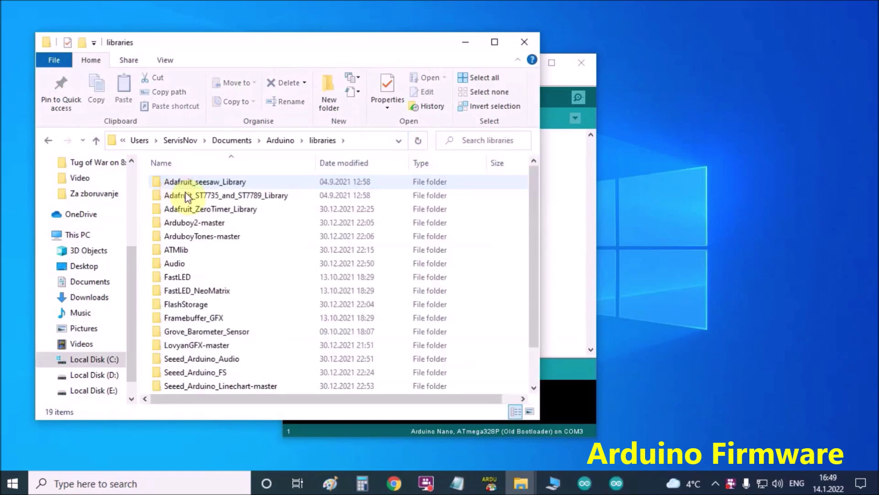
left_click_drag(353, 51, 333, 26)
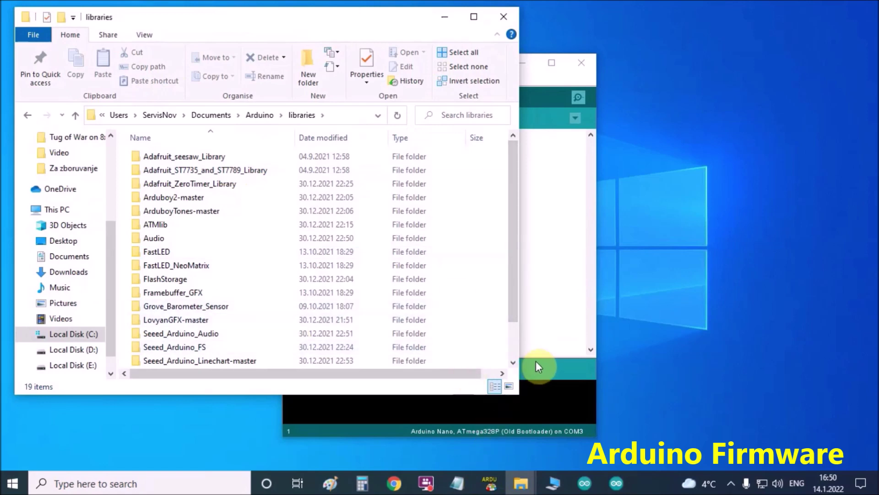
left_click(521, 483)
Step: Open the ArduinoLibrary_Theremino_V1.8 archive and drag its Theremino folder into libraries
left_click(498, 452)
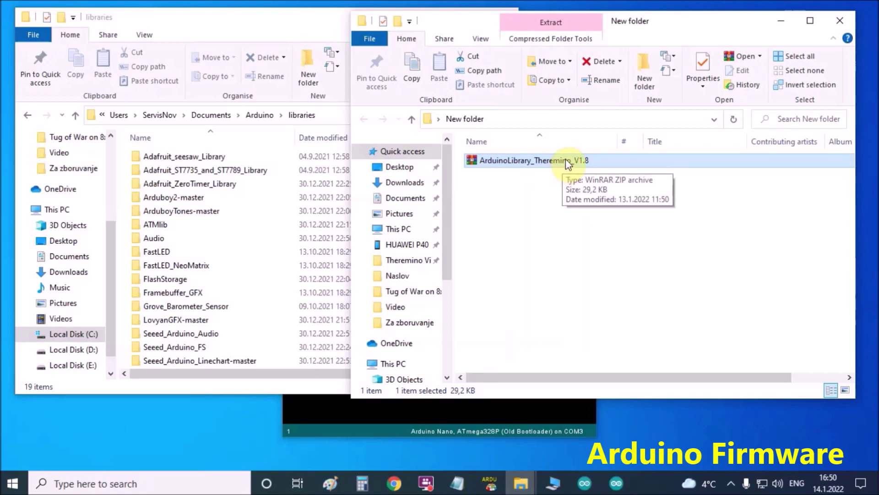
double_click(567, 160)
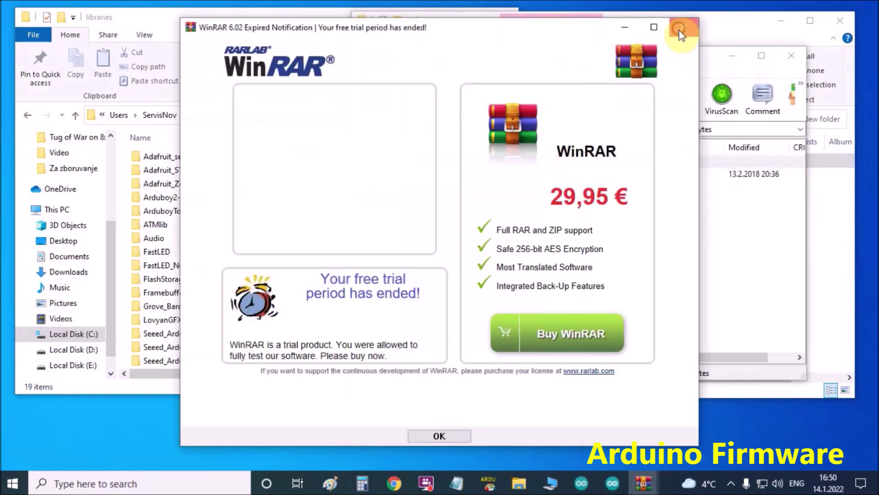
left_click(680, 31)
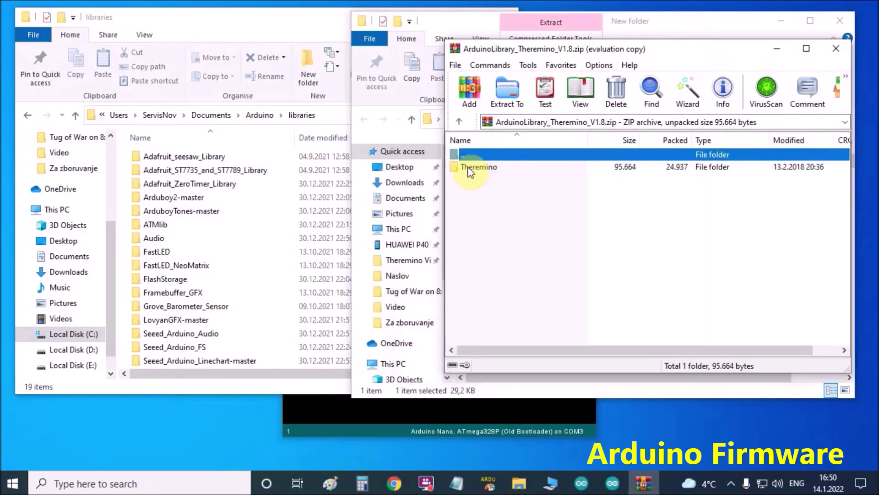
left_click_drag(468, 166, 120, 236)
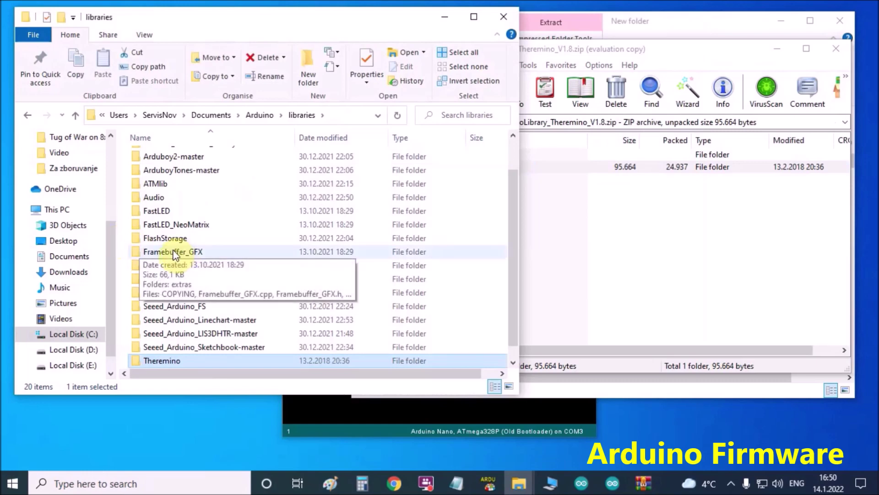
Step: Close the libraries, WinRAR and New folder windows, returning to the Arduino sketch
left_click(504, 16)
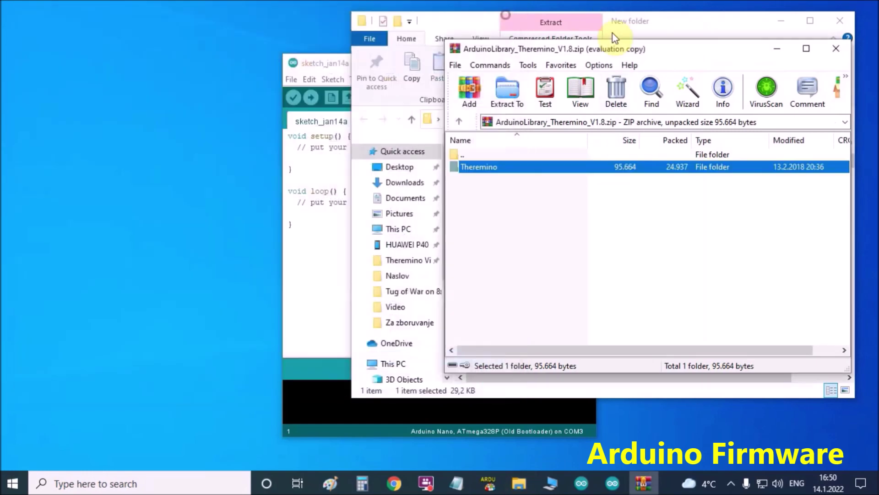
left_click(836, 51)
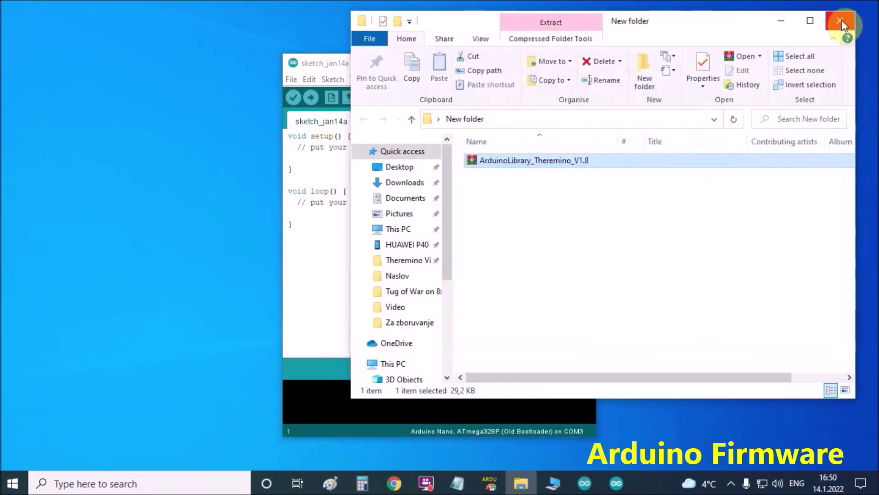
left_click(859, 21)
left_click(417, 56)
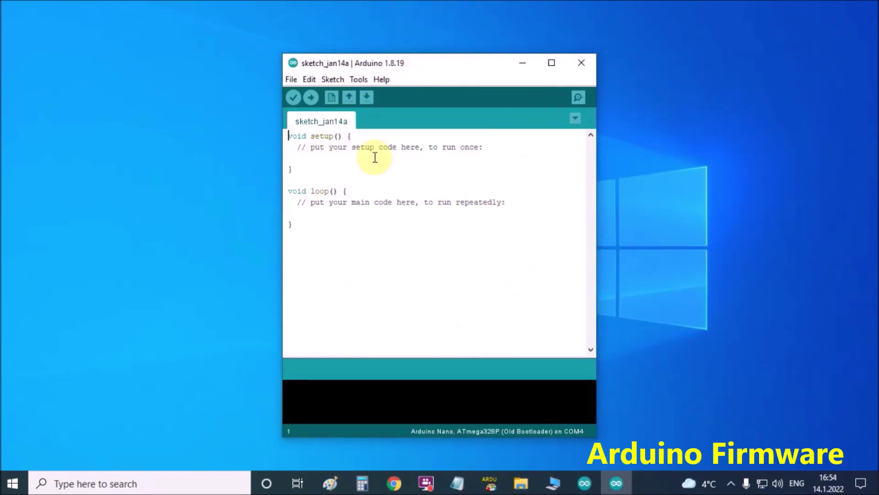
Step: Open File > Examples > Theremino ThereDuino > ThereDuinoV1 and move its window aside
left_click(292, 80)
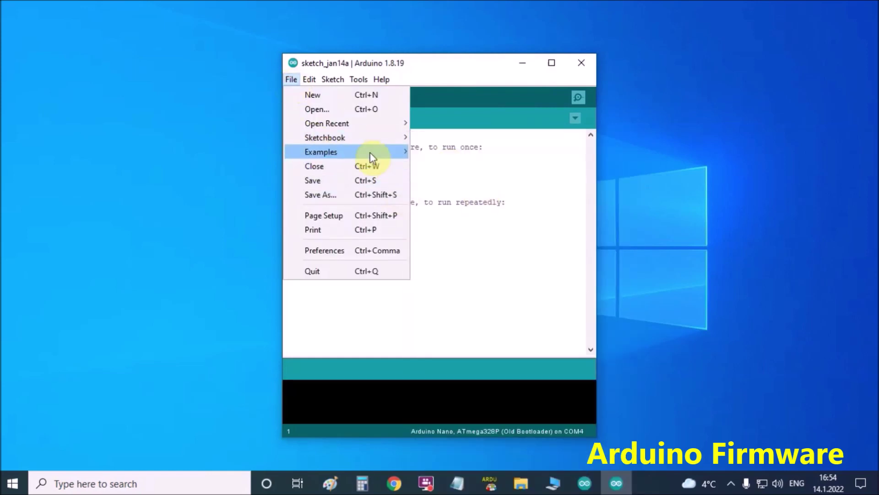
mouse_move(373, 153)
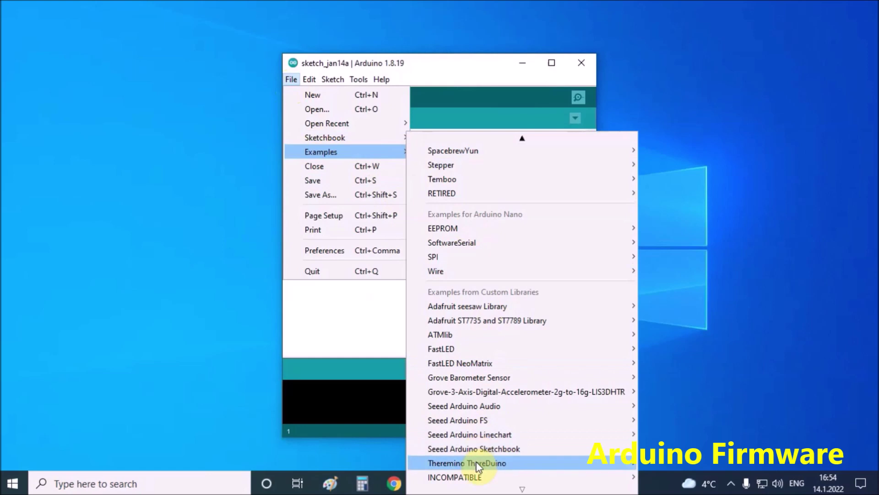
mouse_move(477, 465)
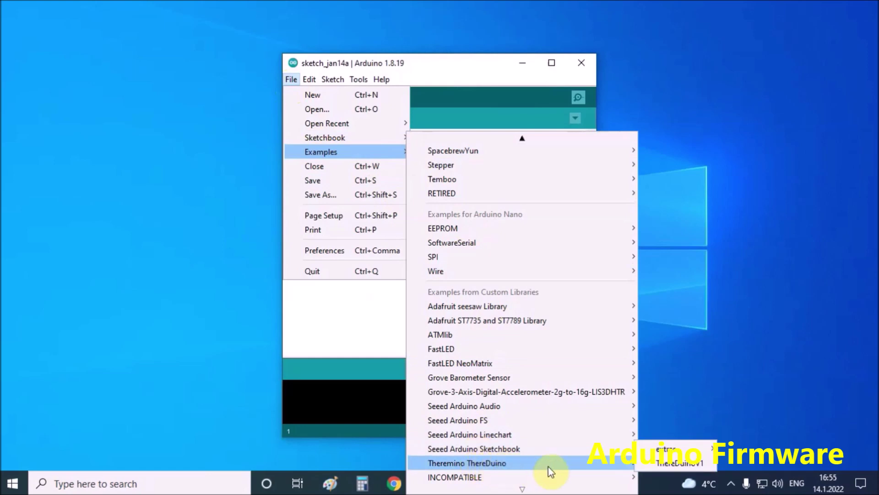
mouse_move(632, 465)
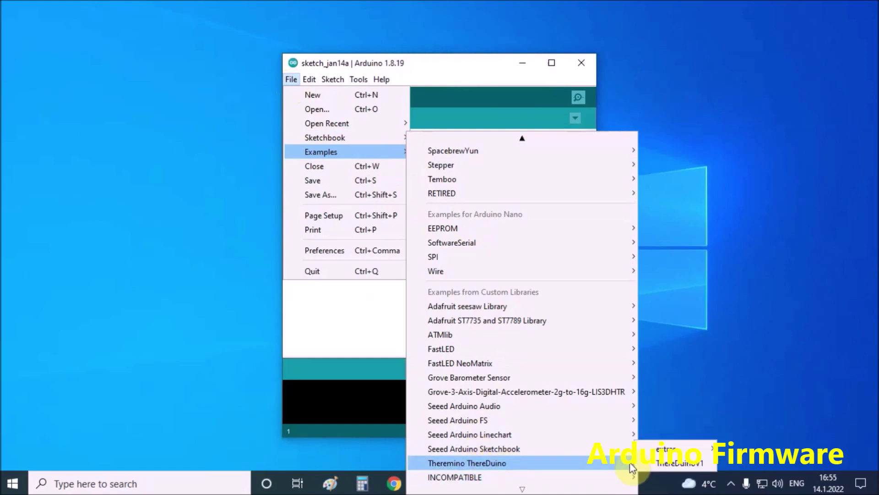
left_click(672, 465)
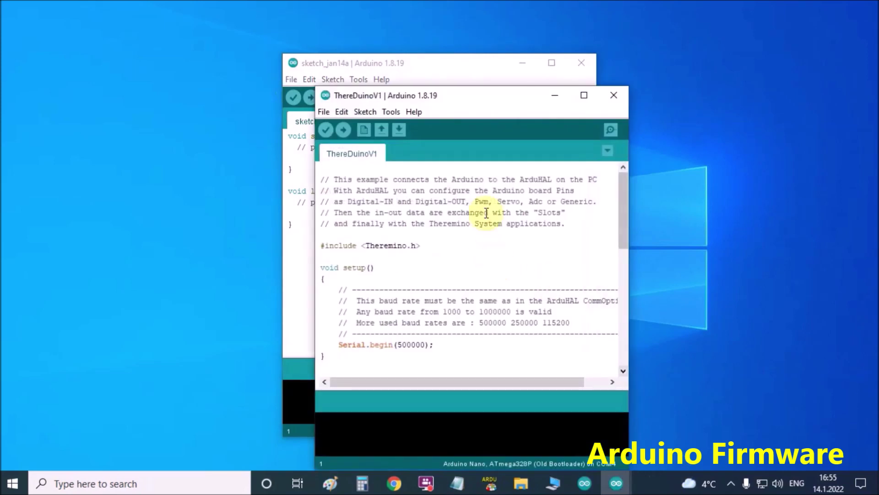
mouse_move(469, 106)
left_mouse_down()
mouse_move(418, 53)
mouse_move(398, 57)
left_mouse_up()
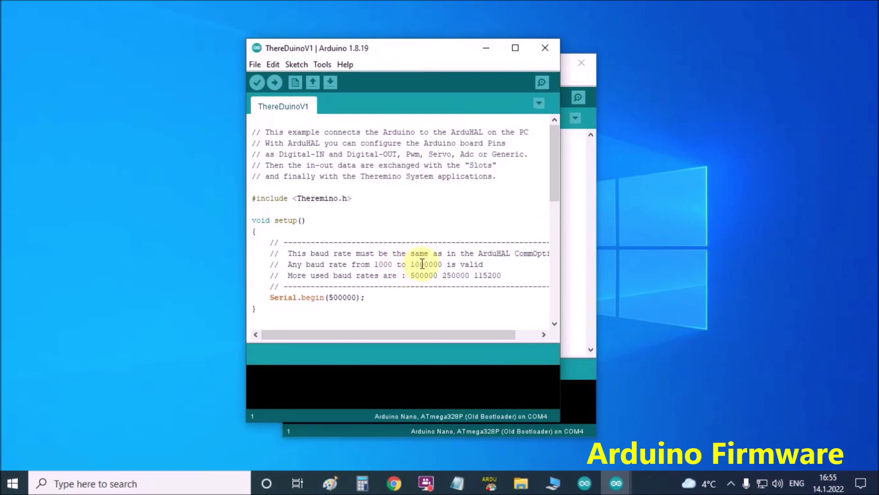
left_click(319, 65)
Step: Upload the ThereDuinoV1 sketch to the Nano (7806 bytes), then switch to Theremino ArduHAL
mouse_move(358, 194)
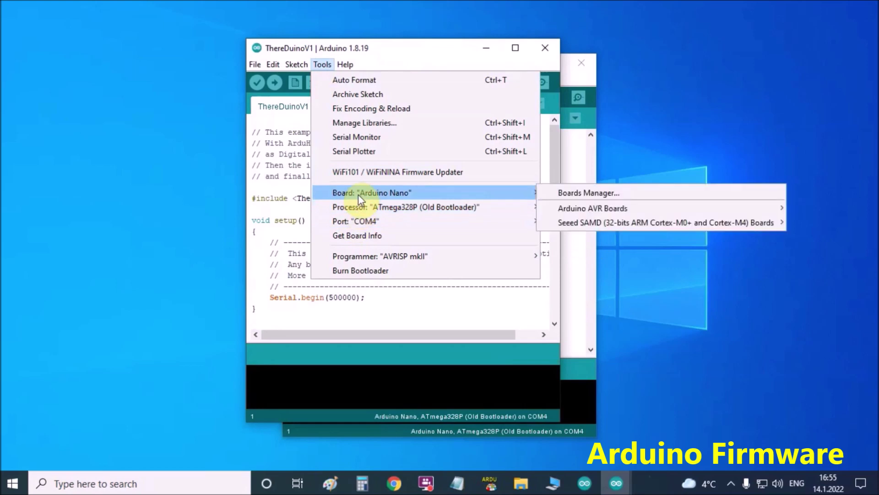
left_click(278, 83)
left_click(277, 84)
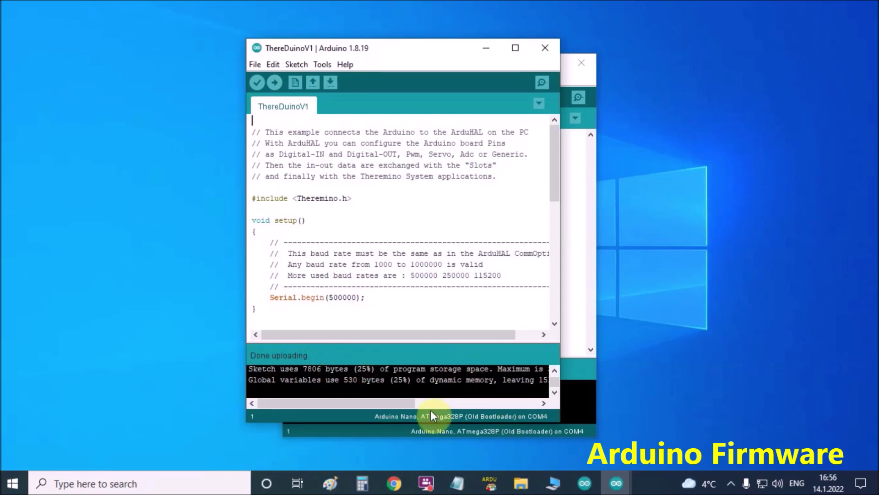
left_click(489, 486)
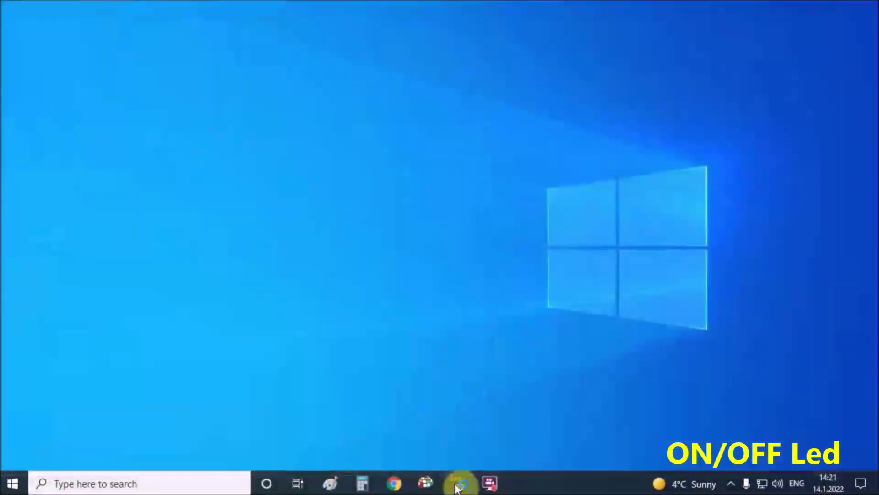
Step: Set pin D7's Pin Type to Dig_out on slot 7 in ArduHAL
left_click(457, 484)
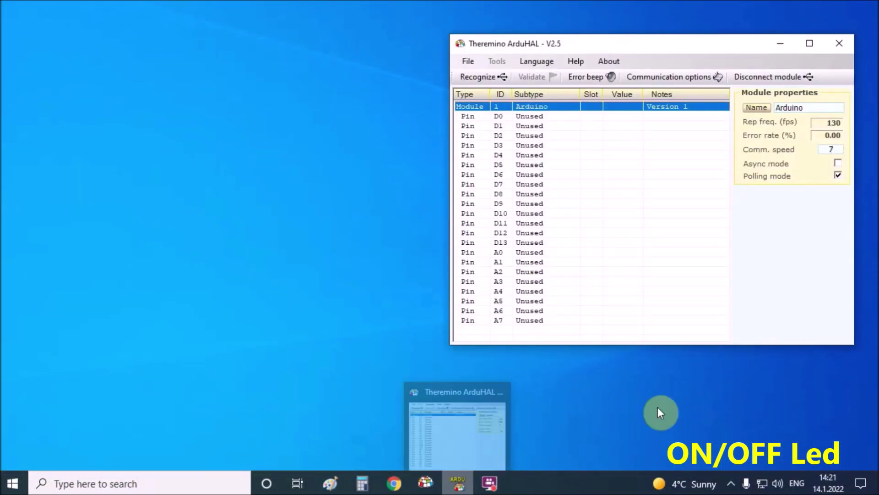
left_click(520, 184)
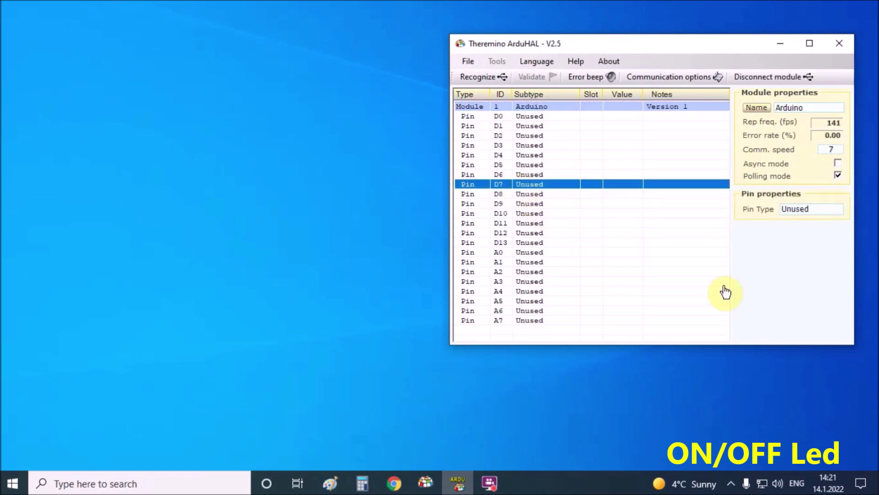
left_click(799, 209)
left_click(797, 233)
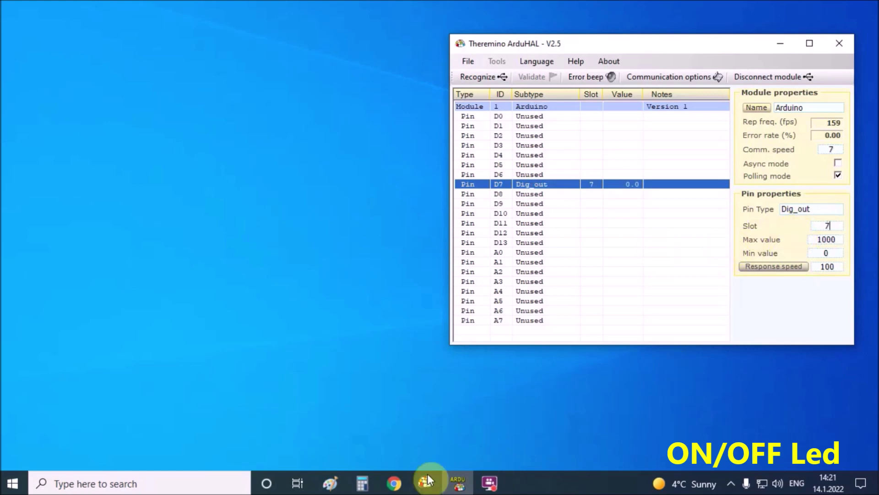
left_click(426, 488)
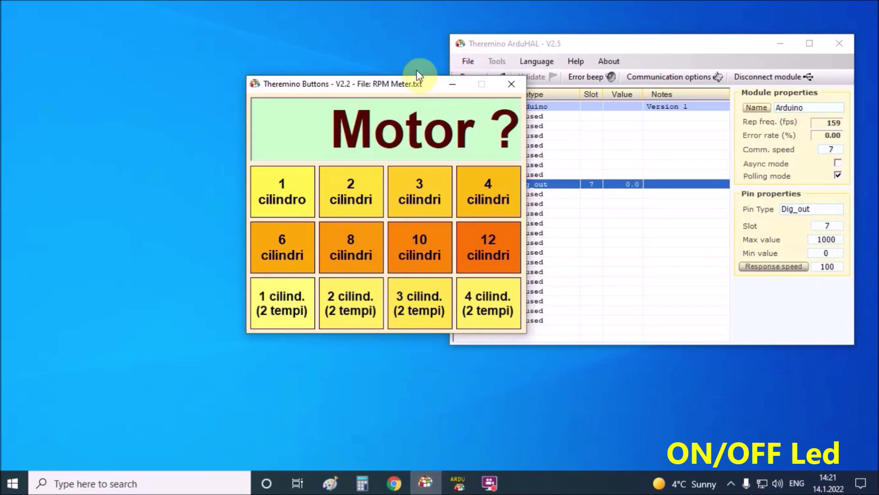
Step: Relabel the '1 cilindro' button 'Led ON', sending value 1000 on slot 7
left_click_drag(416, 86, 250, 56)
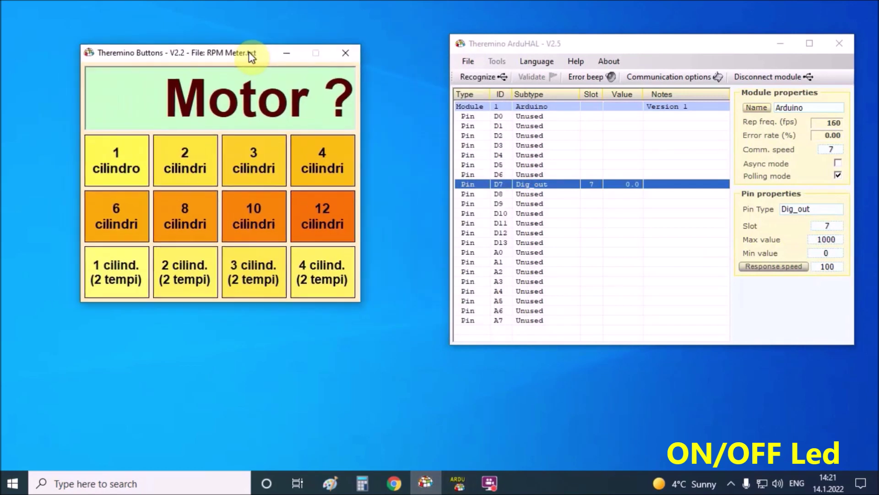
right_click(109, 163)
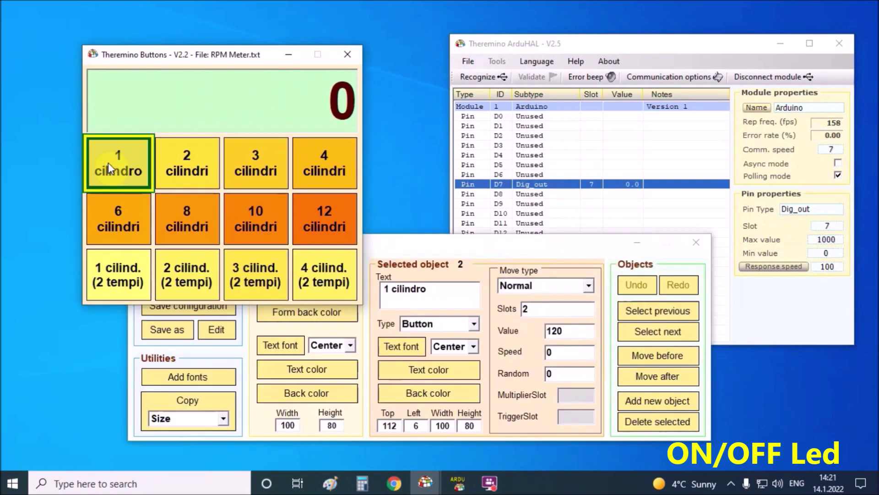
left_click_drag(437, 246, 452, 188)
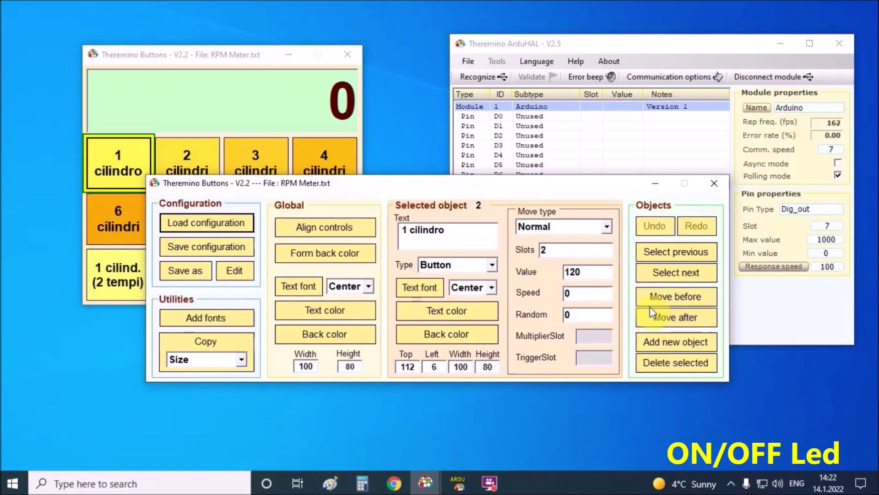
left_click(450, 239)
type("L")
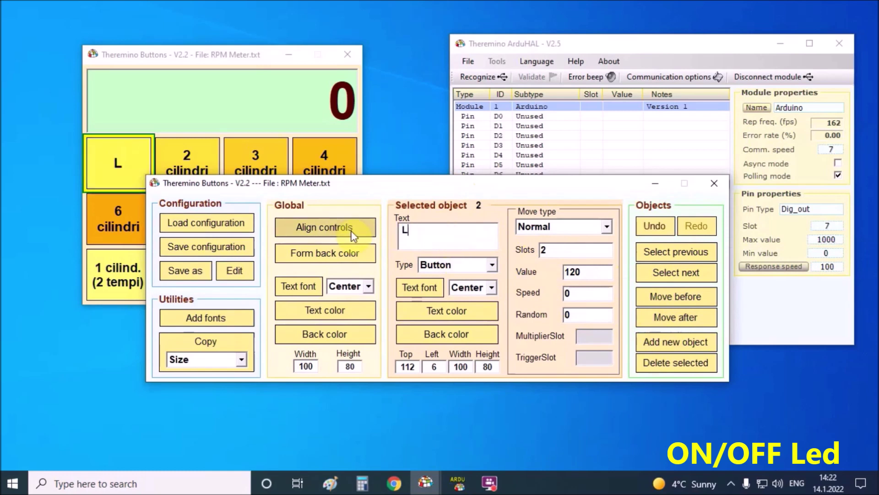
type("ed ON")
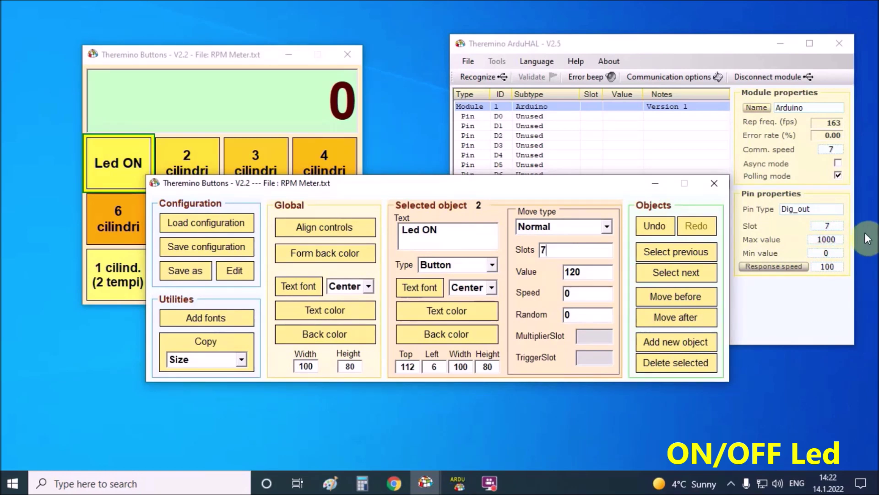
left_click(606, 272)
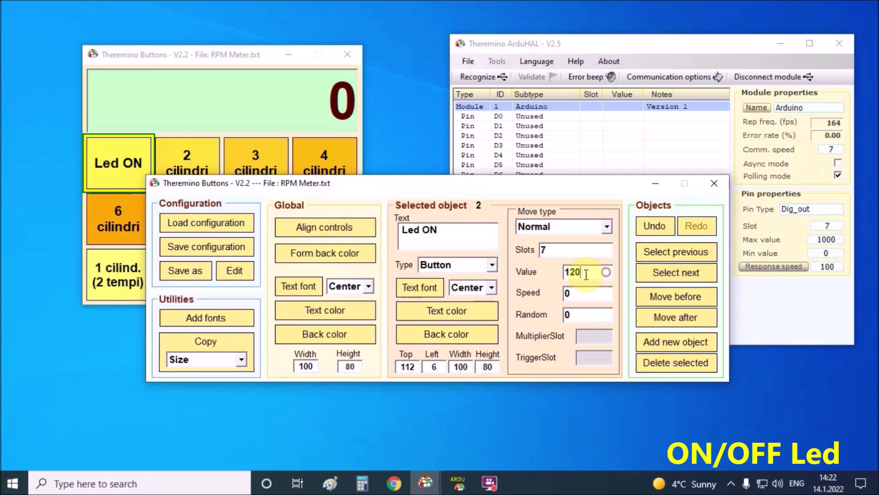
left_click_drag(586, 273, 525, 280)
type("10")
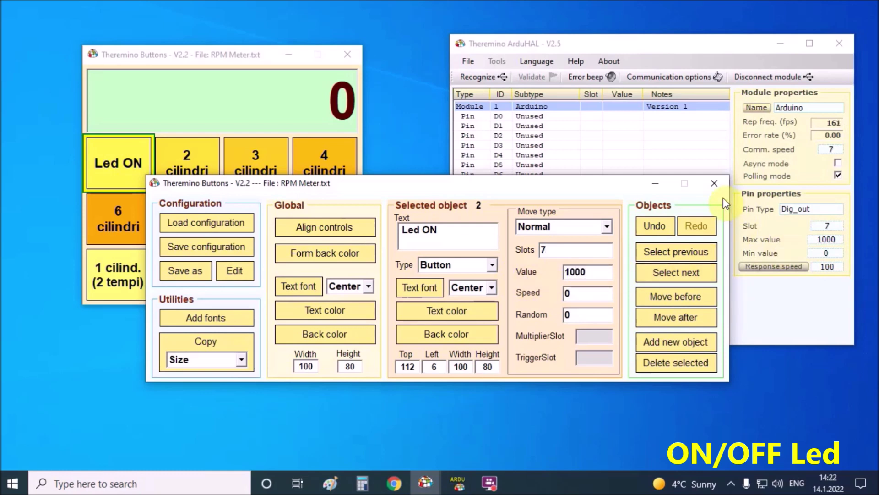
left_click(714, 183)
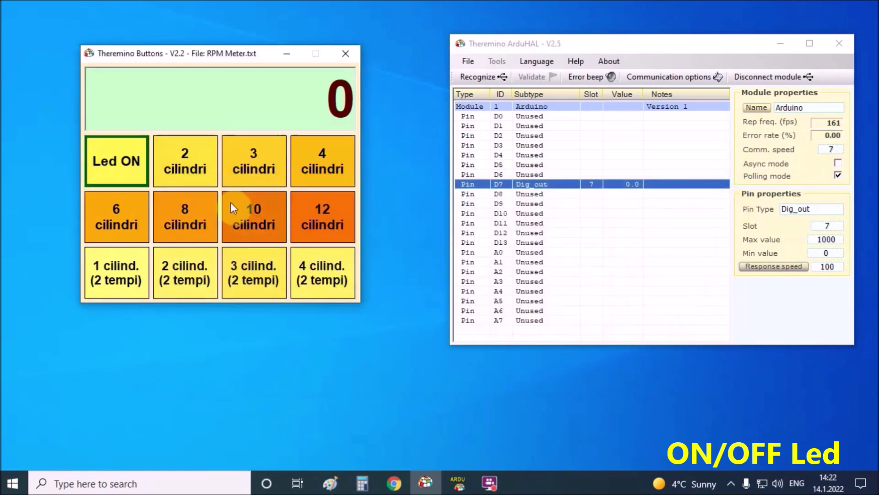
Step: Relabel the '2 cilindri' button 'Led OFF', sending value 0 on slot 7
right_click(191, 169)
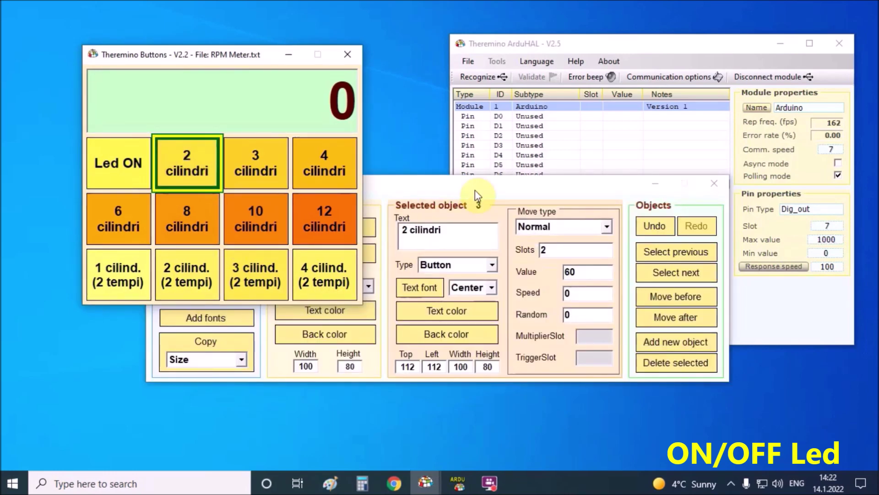
left_click_drag(480, 193, 562, 154)
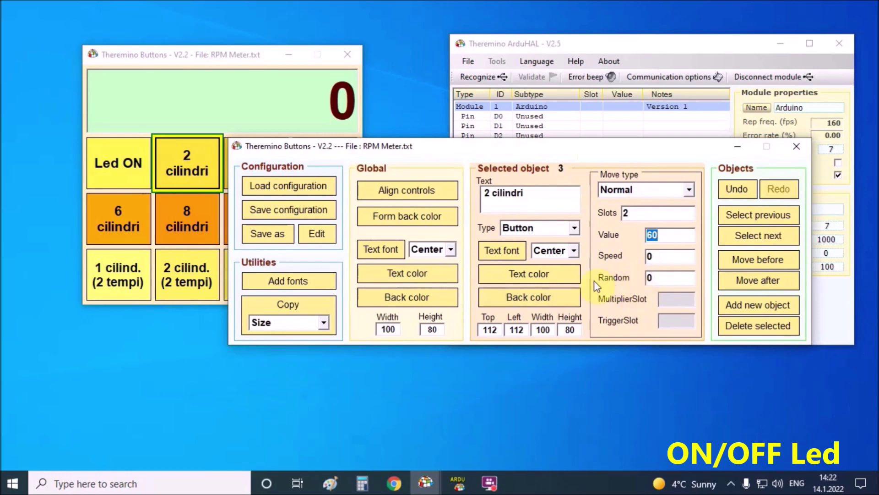
left_click_drag(545, 193, 483, 192)
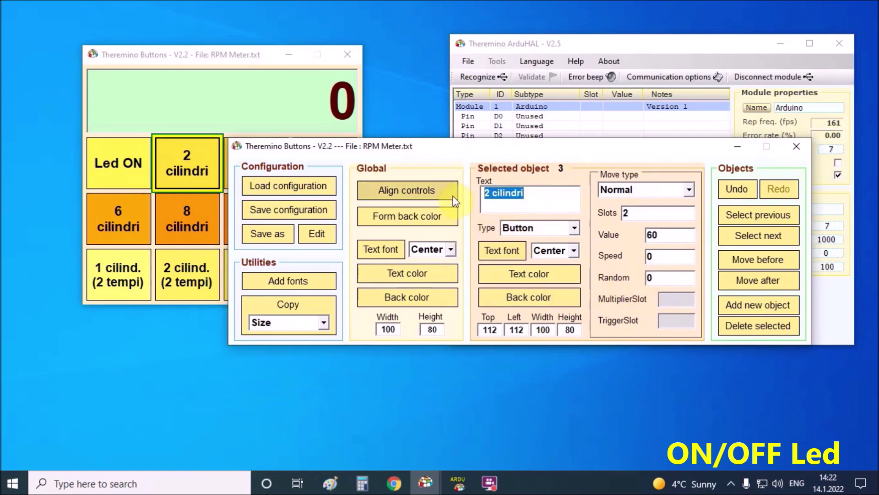
type("L")
key("BackSpace")
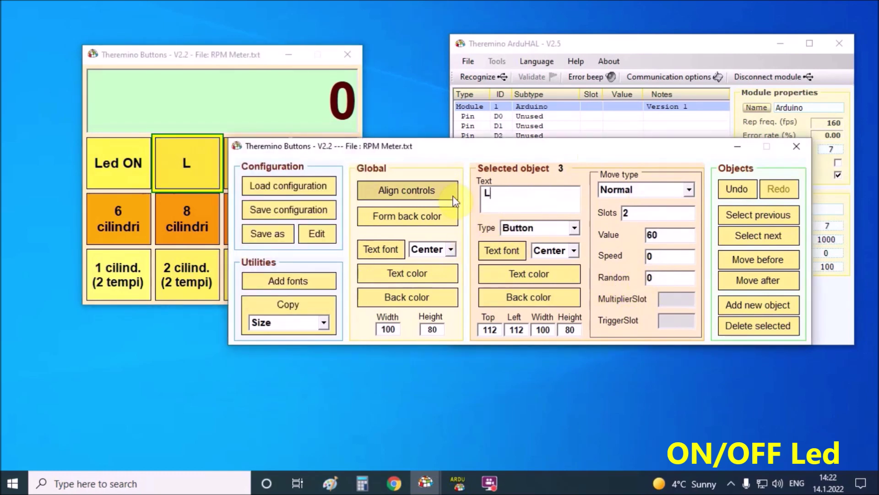
type("ed O")
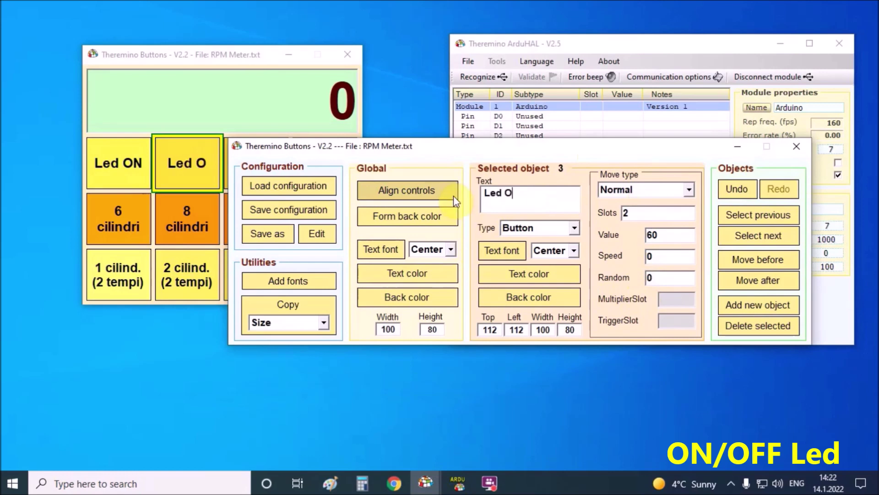
type("FF")
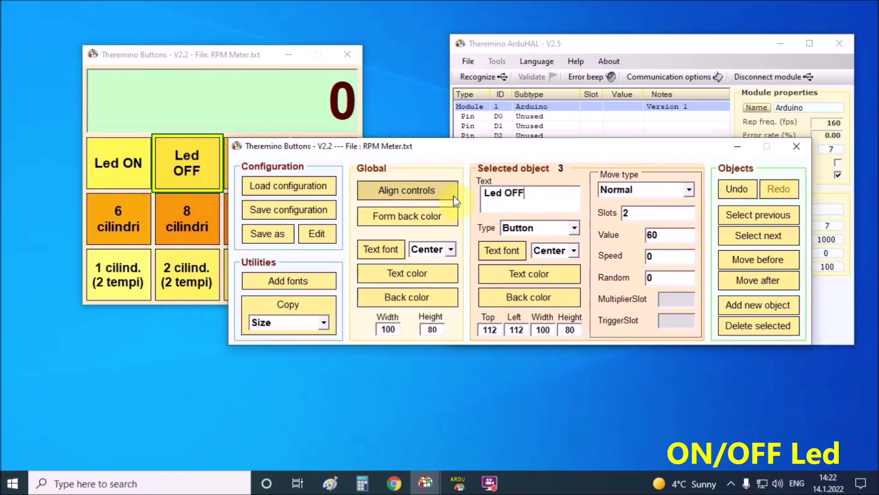
left_click(640, 214)
left_click_drag(640, 214, 612, 206)
left_click_drag(678, 235, 644, 235)
type("0")
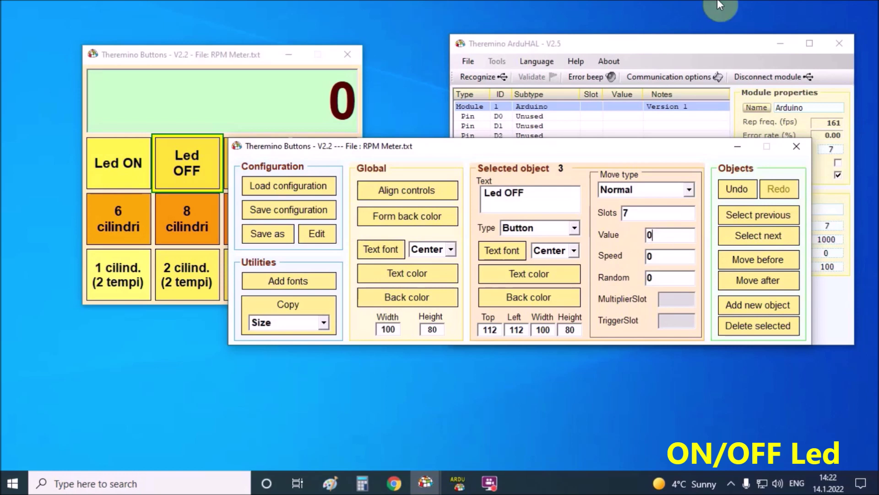
left_click(805, 151)
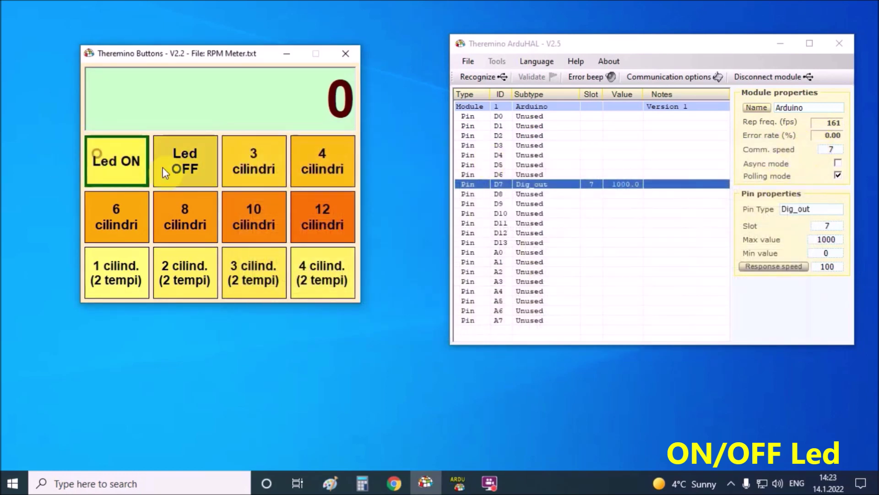
Step: Toggle the LED off, on and off again, watching D7 switch between 0 and 1000
left_click(182, 168)
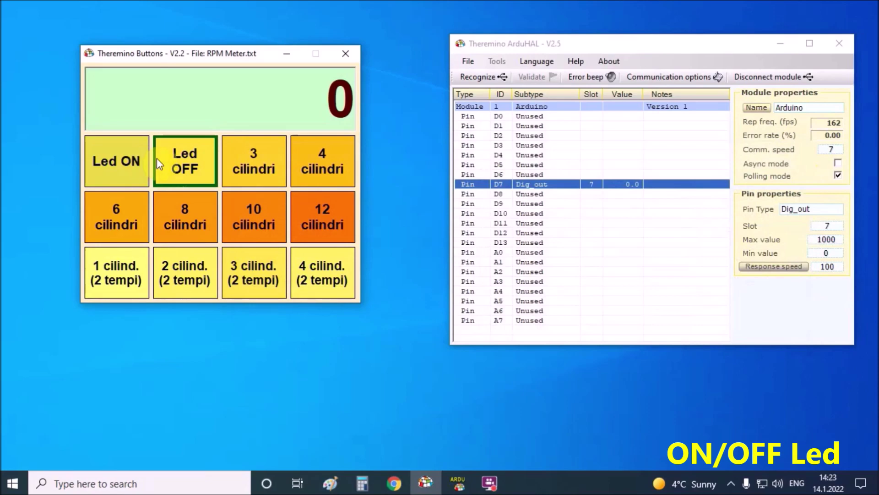
left_click(114, 158)
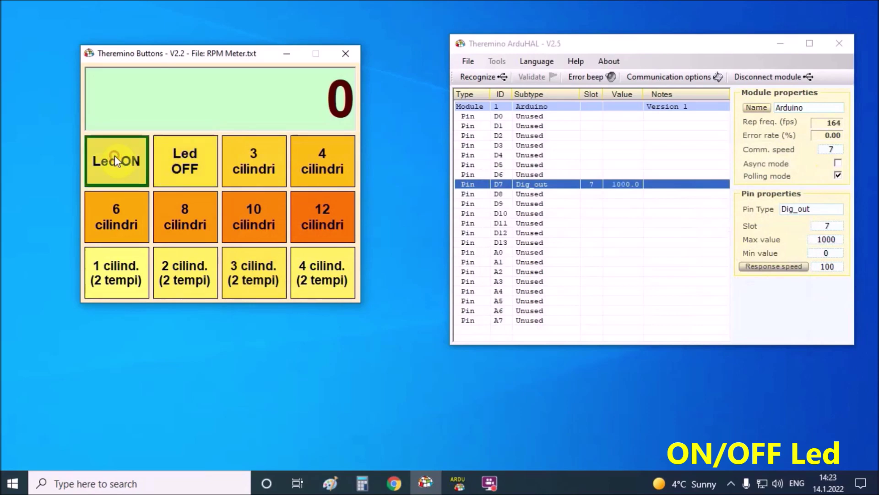
left_click(183, 164)
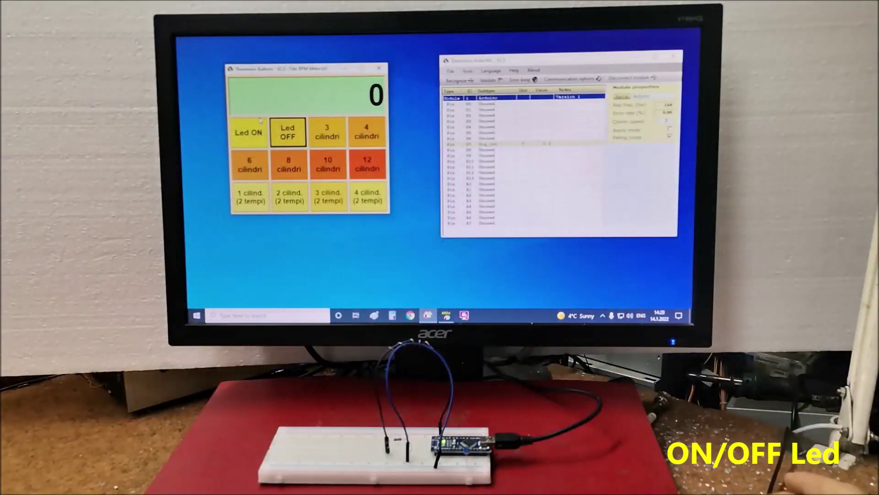
Step: Toggle the board's LED on and off three times, leaving it off
left_click(259, 122)
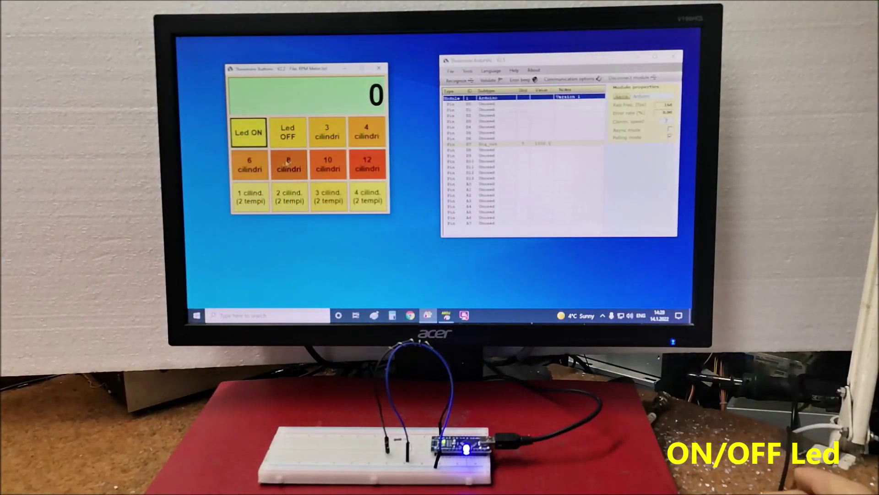
left_click(288, 134)
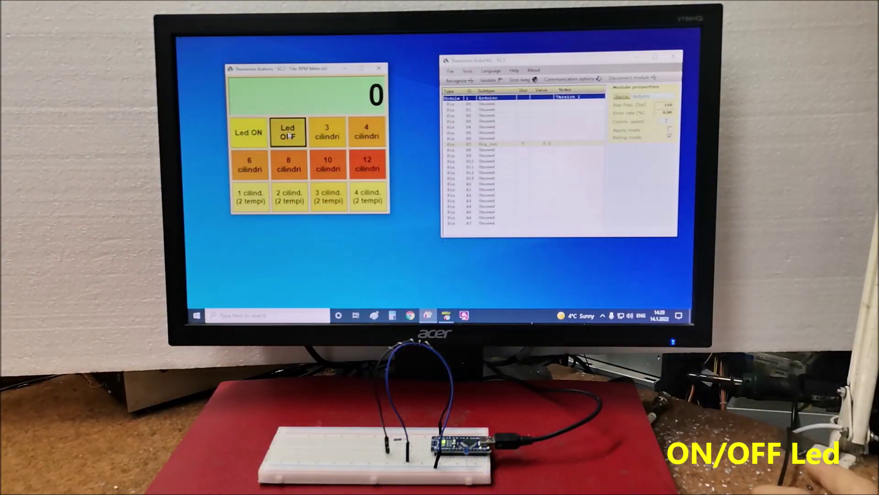
left_click(241, 133)
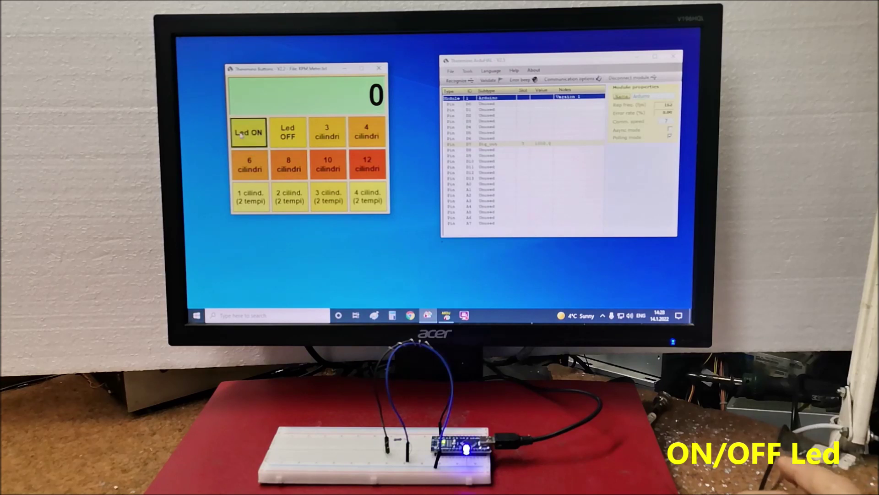
left_click(284, 136)
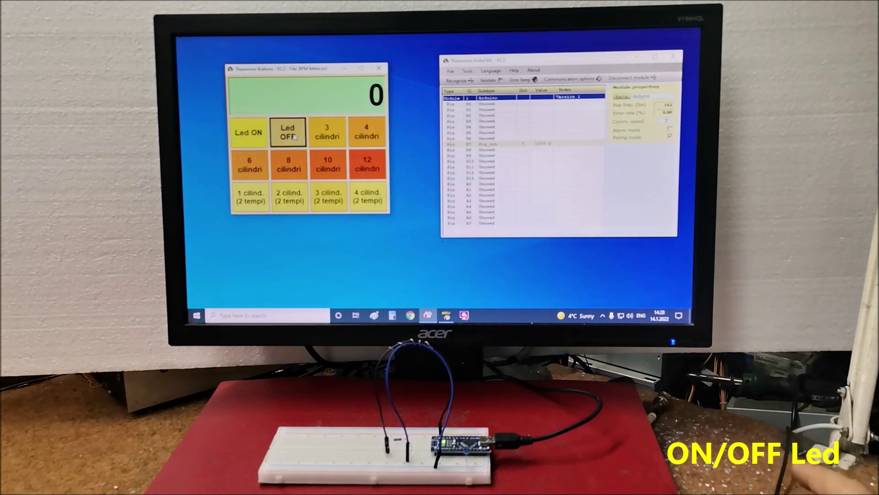
left_click(247, 132)
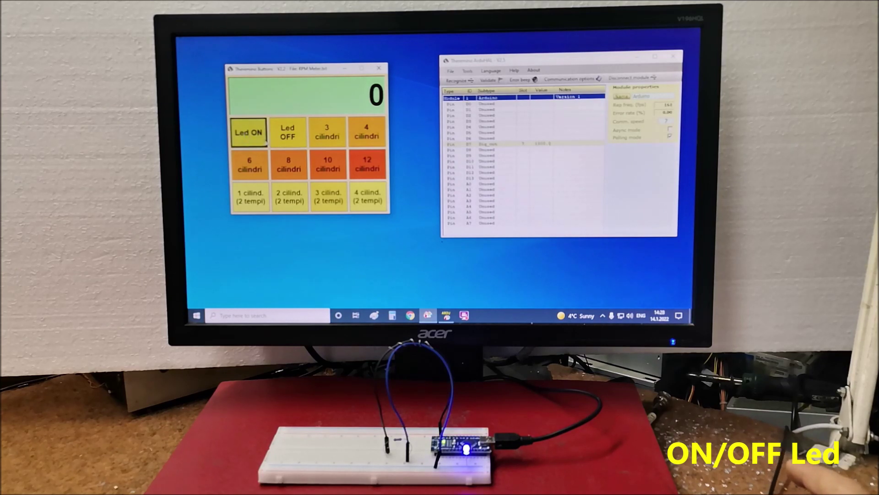
left_click(289, 137)
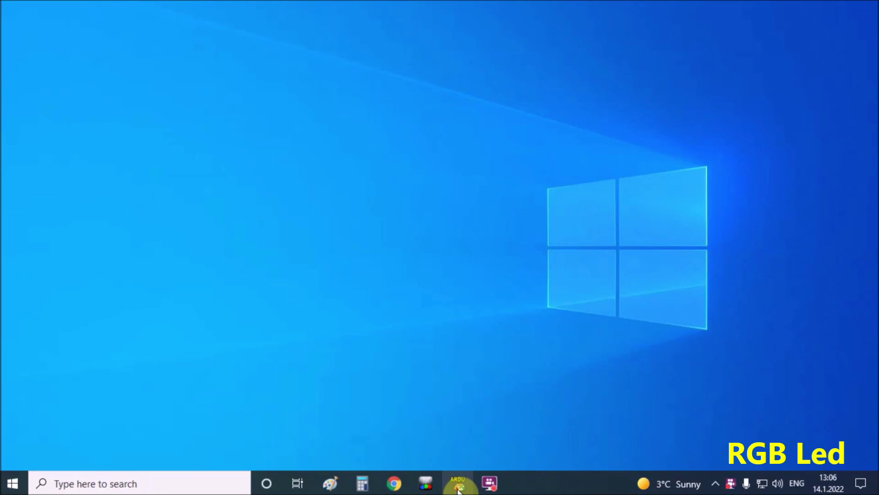
left_click(458, 489)
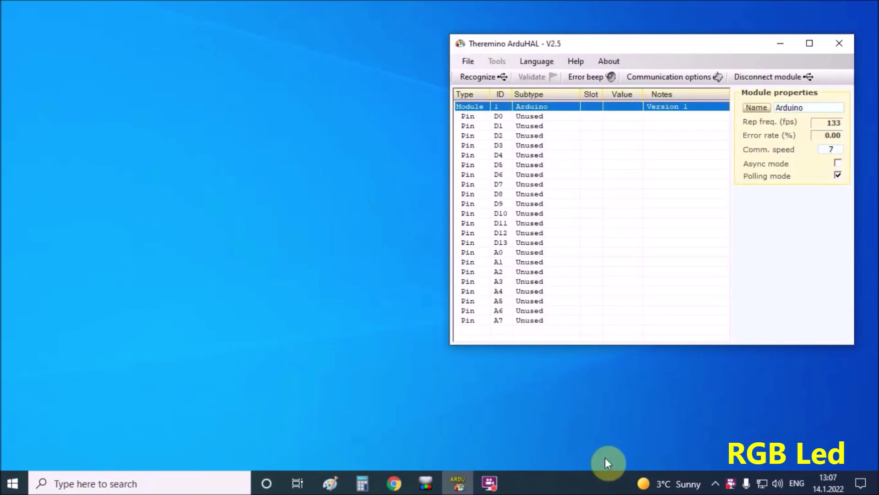
Step: Change the Pin Type of D9, D10 and D11 to Pwm_8 in ArduHAL
left_click(513, 204)
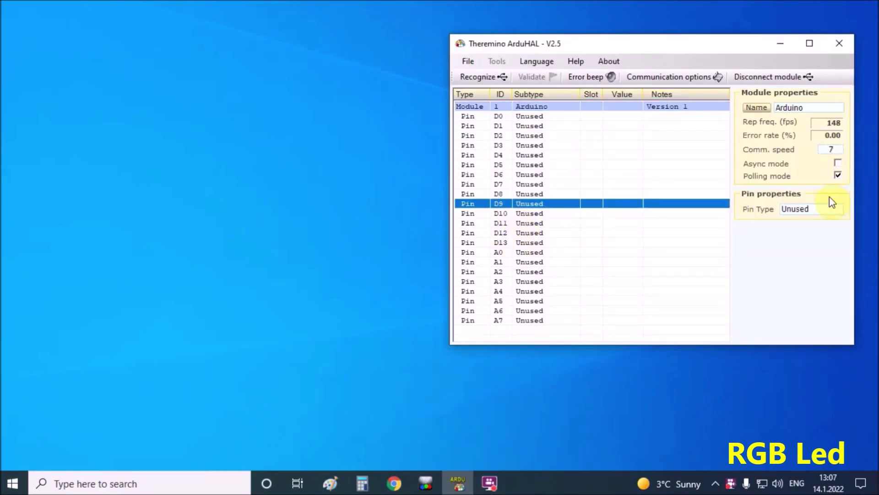
left_click(824, 210)
left_click(795, 242)
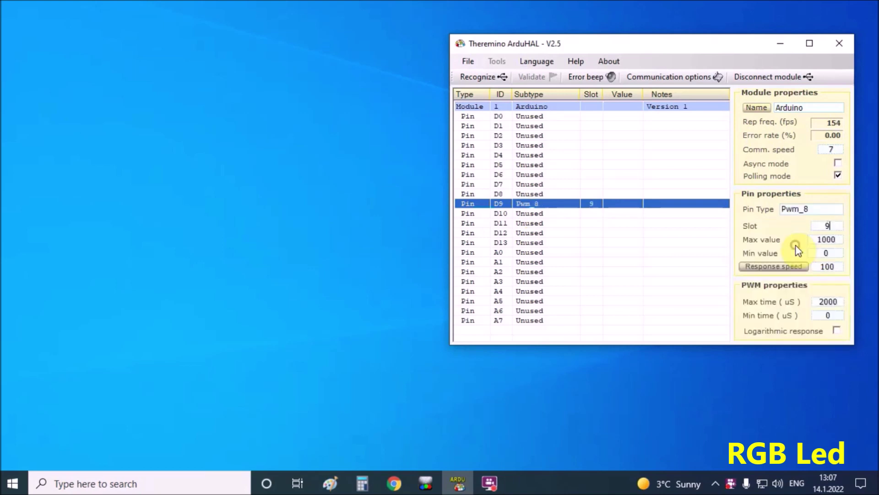
left_click(532, 214)
left_click(806, 210)
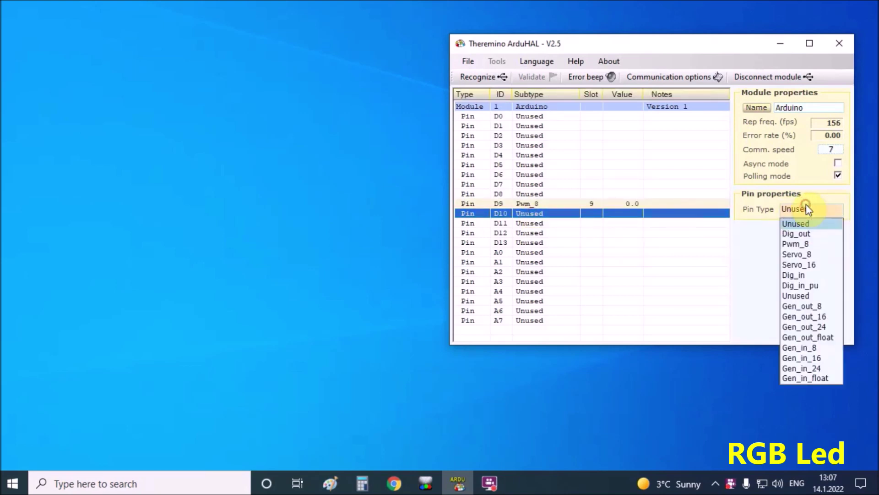
left_click(805, 247)
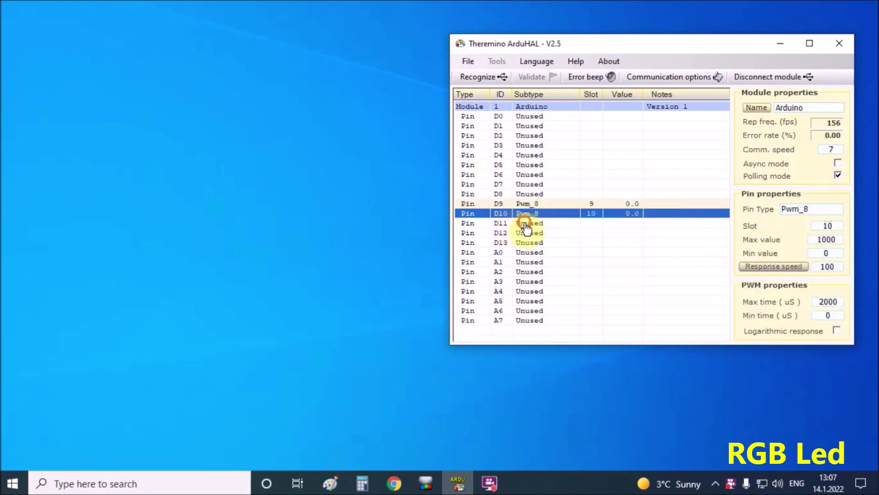
left_click(526, 224)
left_click(804, 210)
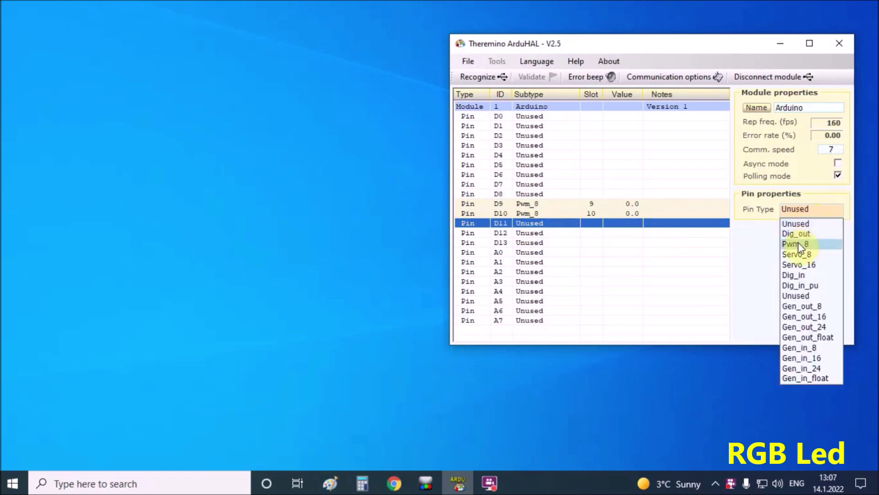
left_click(798, 243)
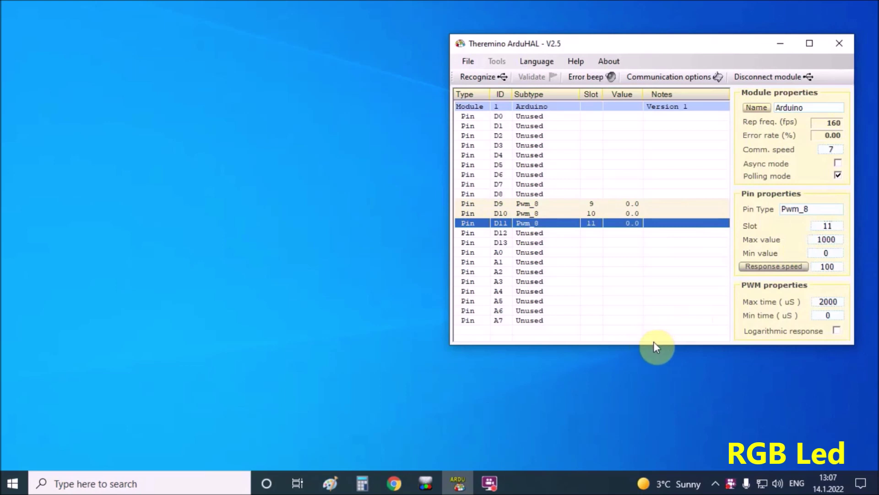
left_click(426, 483)
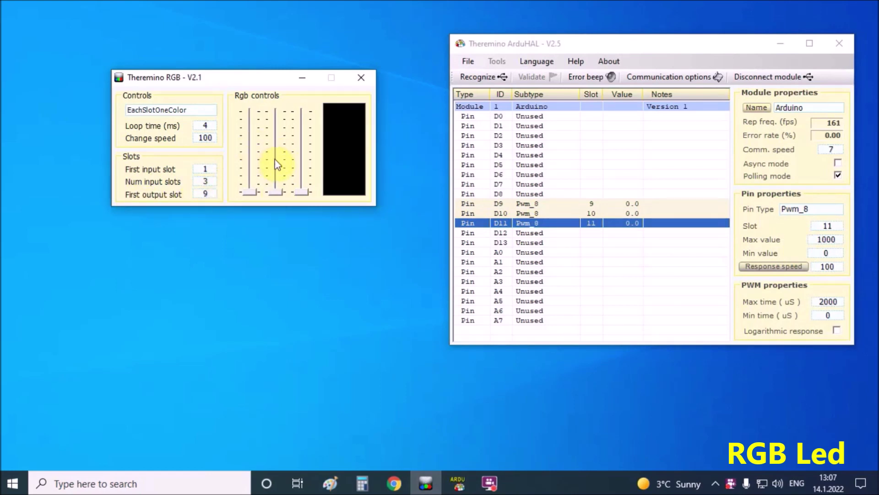
Step: Set a little red, high green and half blue for a teal-green mix, keeping the colour mode unchanged
left_click_drag(249, 192, 288, 156)
left_click_drag(273, 194, 281, 132)
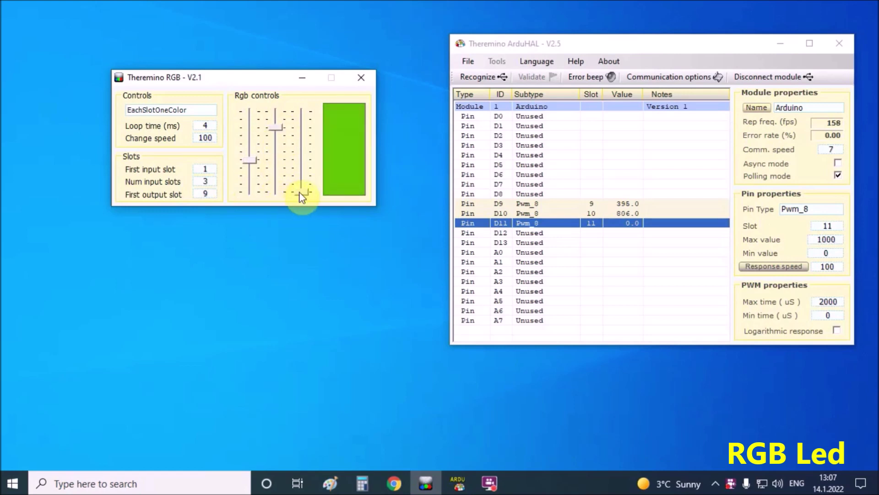
left_click_drag(302, 193, 314, 139)
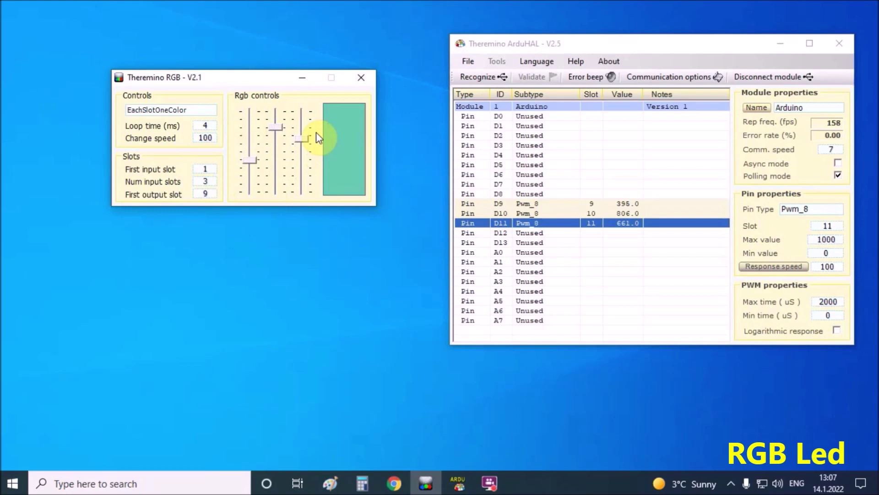
left_click(182, 111)
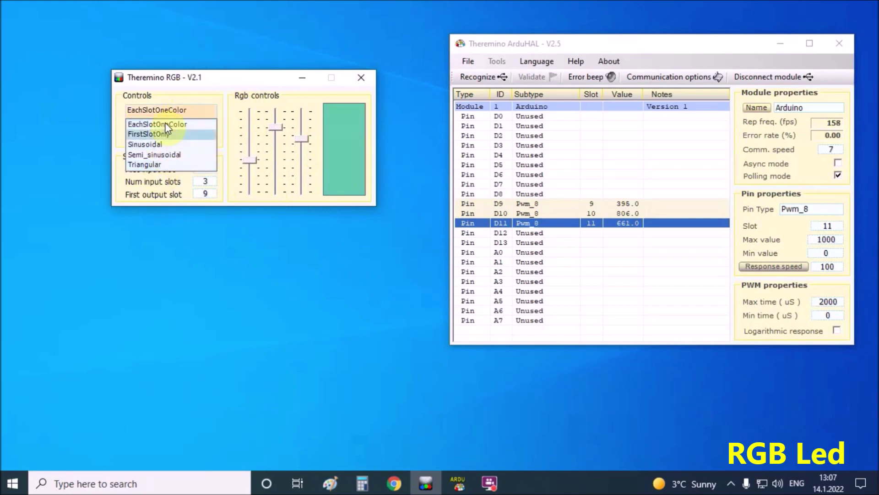
left_click(302, 194)
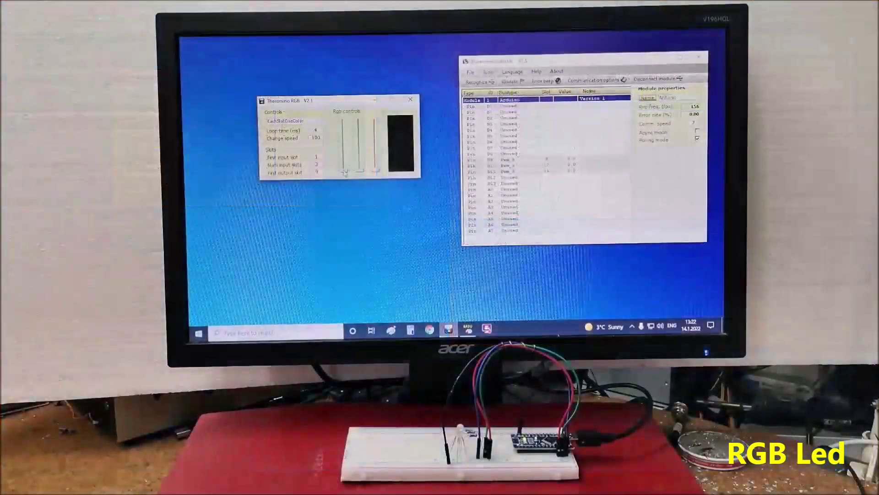
Step: Raise then lower the red level, shifting the LED through red, cyan and blue tones
left_click_drag(345, 171, 364, 134)
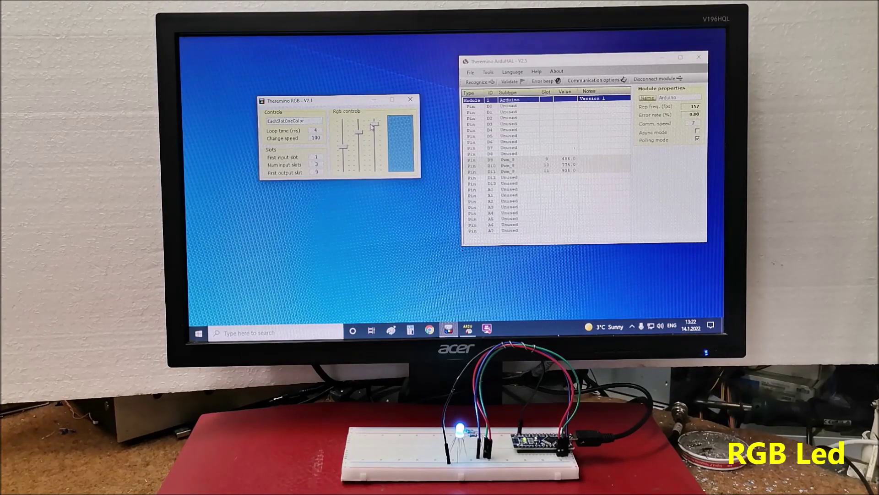
left_click_drag(345, 151, 361, 159)
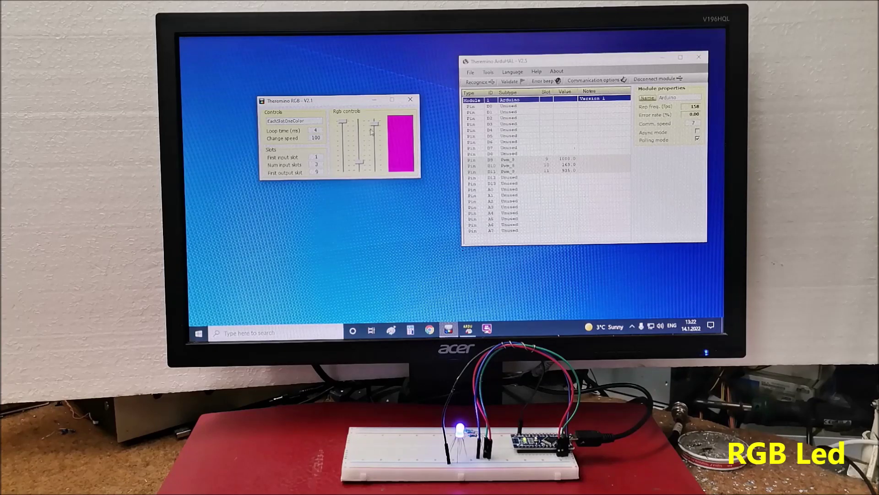
left_click_drag(347, 131, 376, 172)
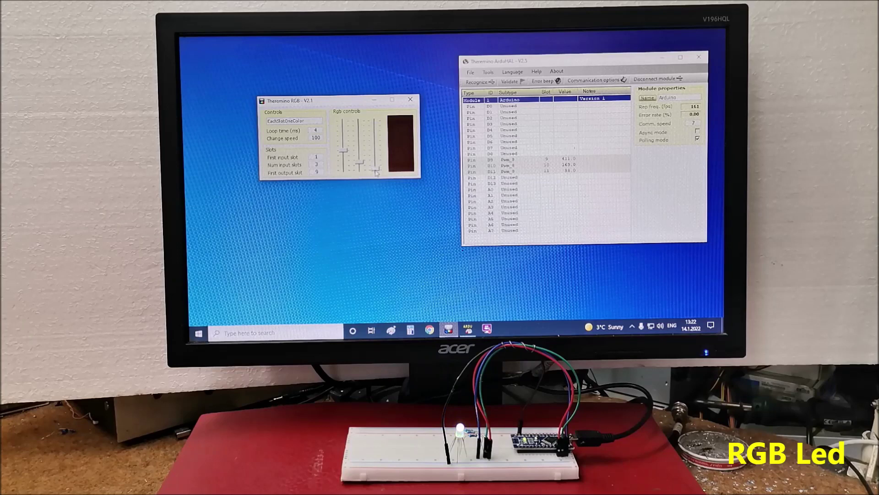